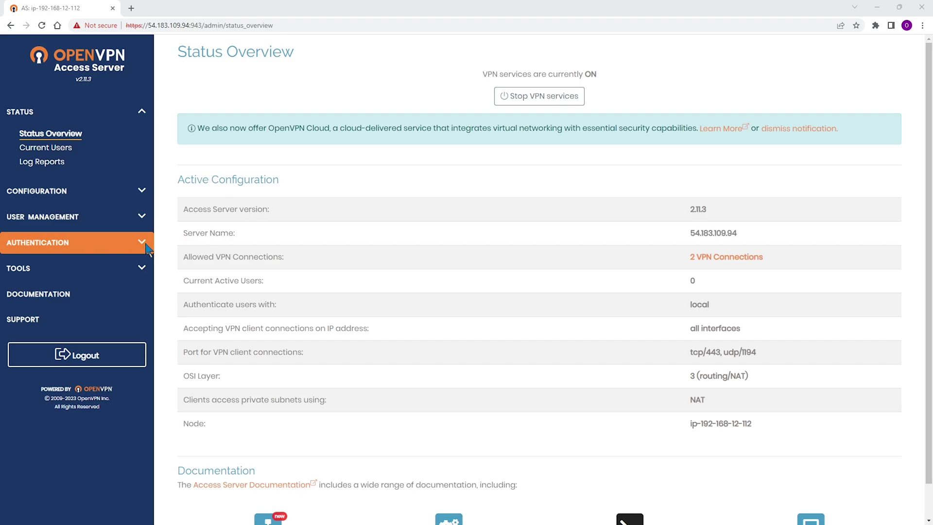
Open the Access Server's SAML authentication settings and examine the SP Identity and SP ACS URLs
left_click(146, 244)
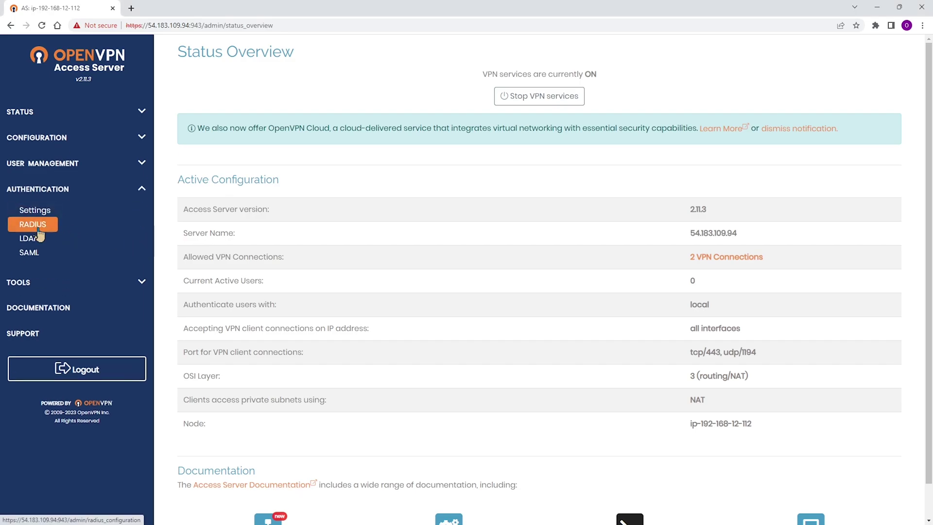
left_click(27, 255)
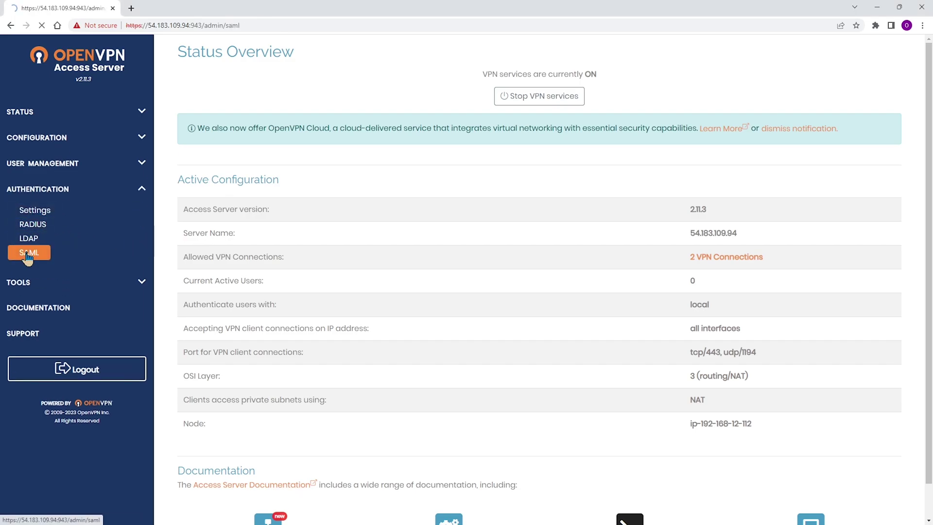
left_click_drag(187, 254, 356, 255)
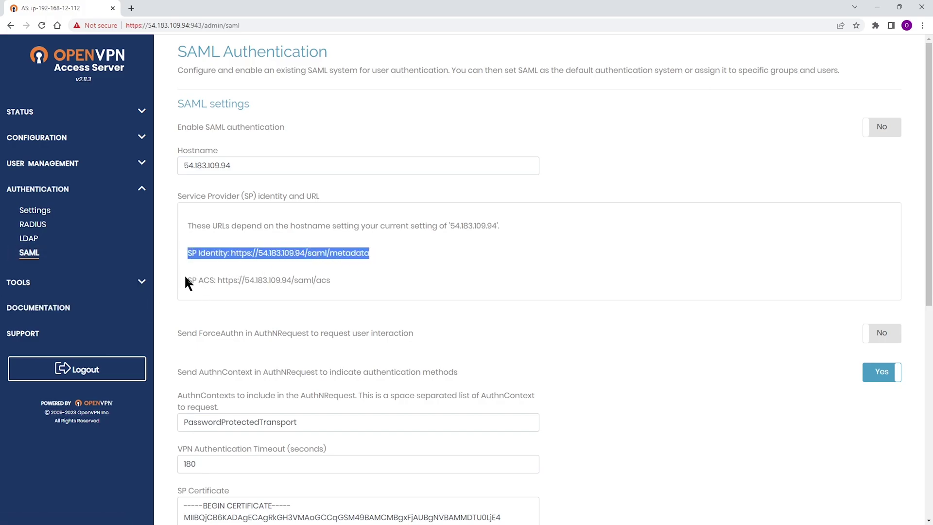
left_click_drag(186, 277, 334, 286)
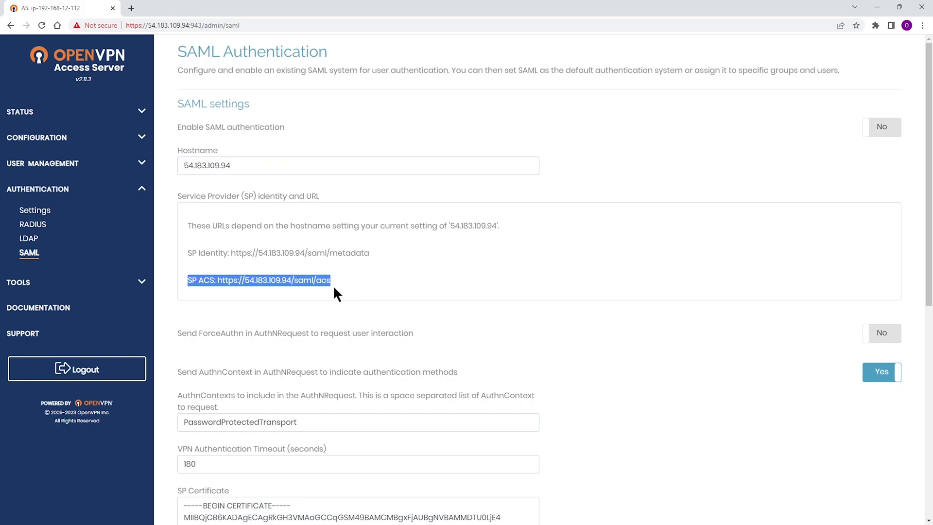
left_click(377, 262)
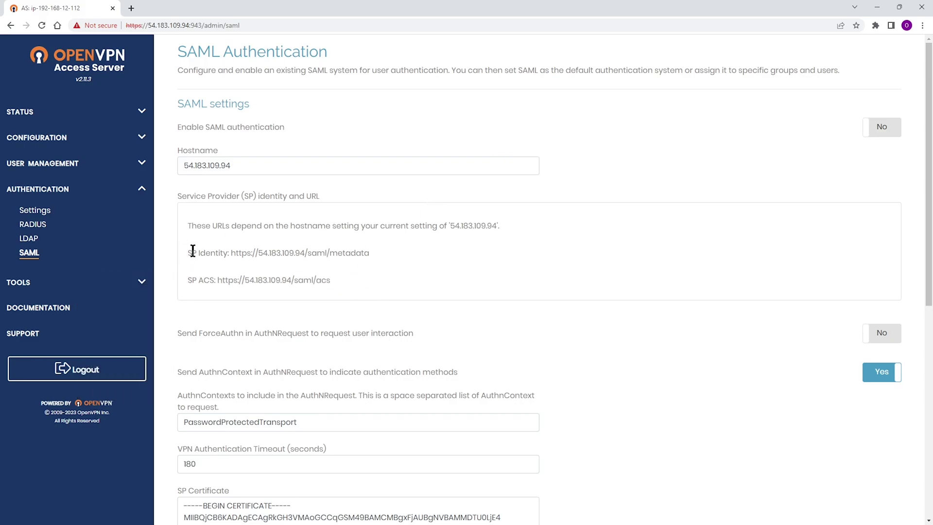
left_click_drag(192, 251, 259, 254)
left_click_drag(188, 252, 323, 277)
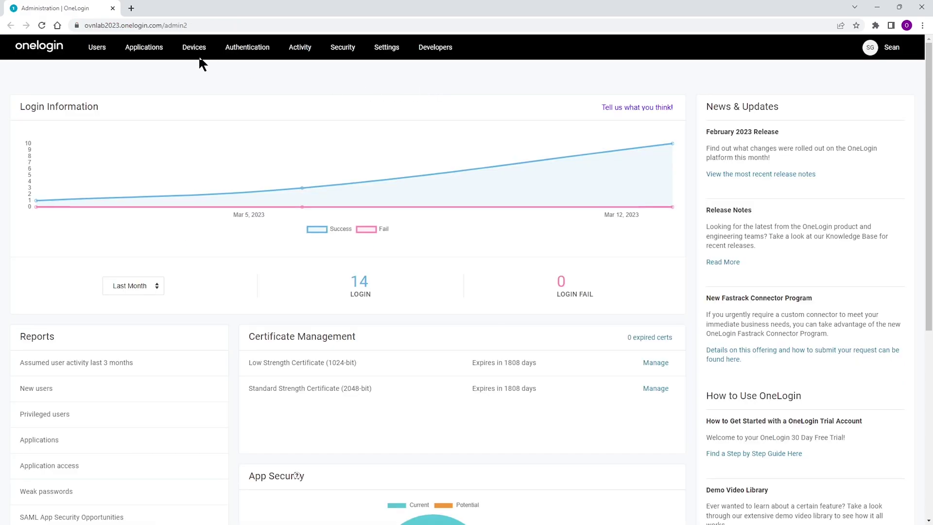
In OneLogin, search the application catalog for "SAML Cust" and add SAML Custom Connector (Advanced) under its default display name
mouse_move(148, 55)
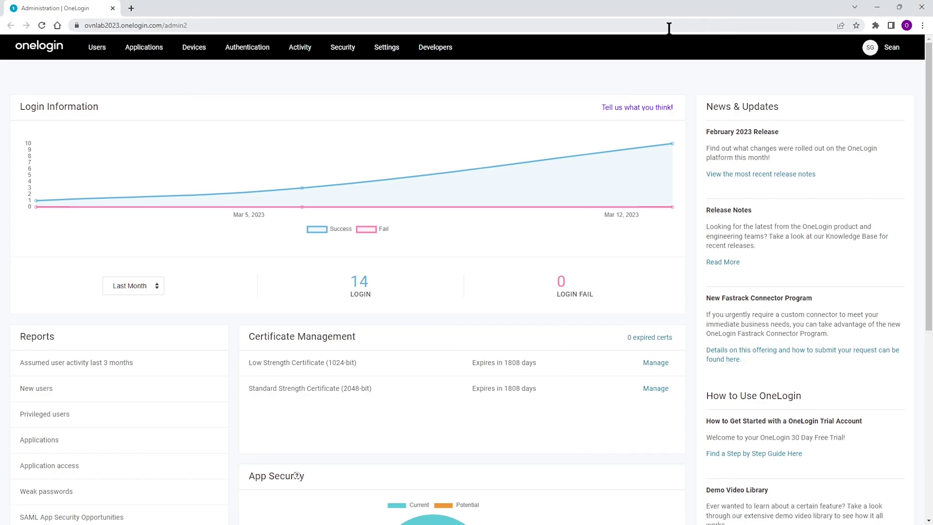
left_click(142, 52)
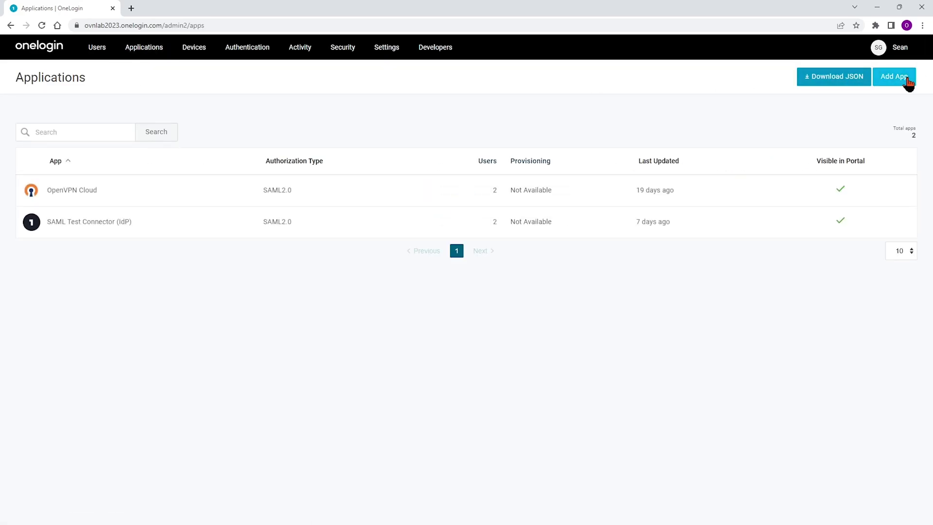
left_click(898, 79)
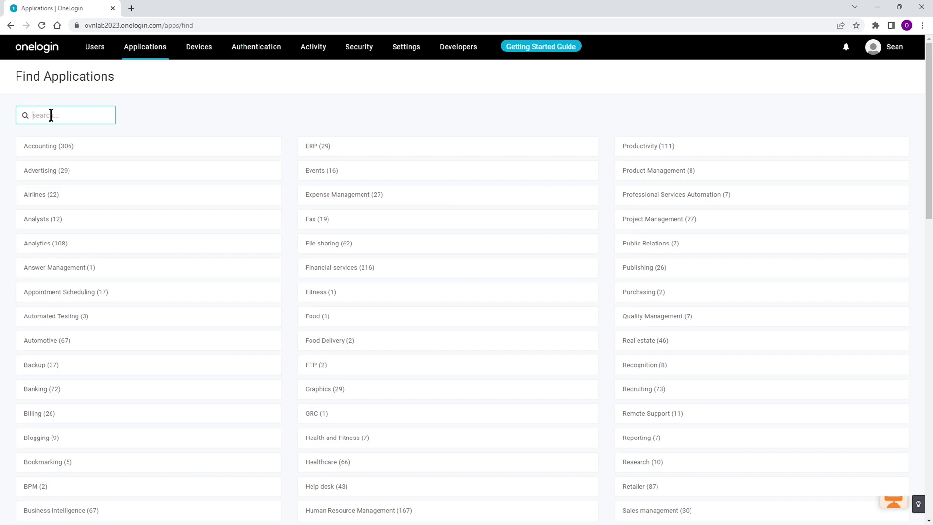
type("sAM")
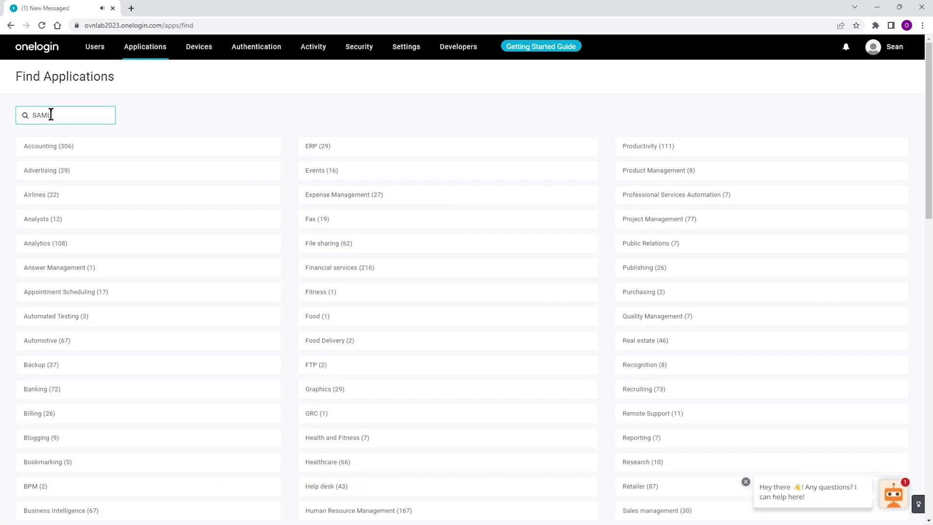
type("L Cust")
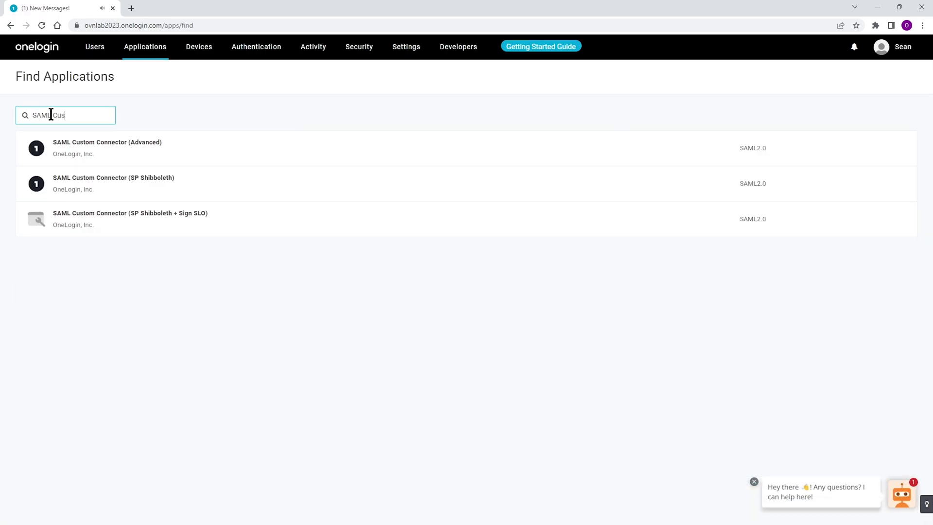
left_click(94, 154)
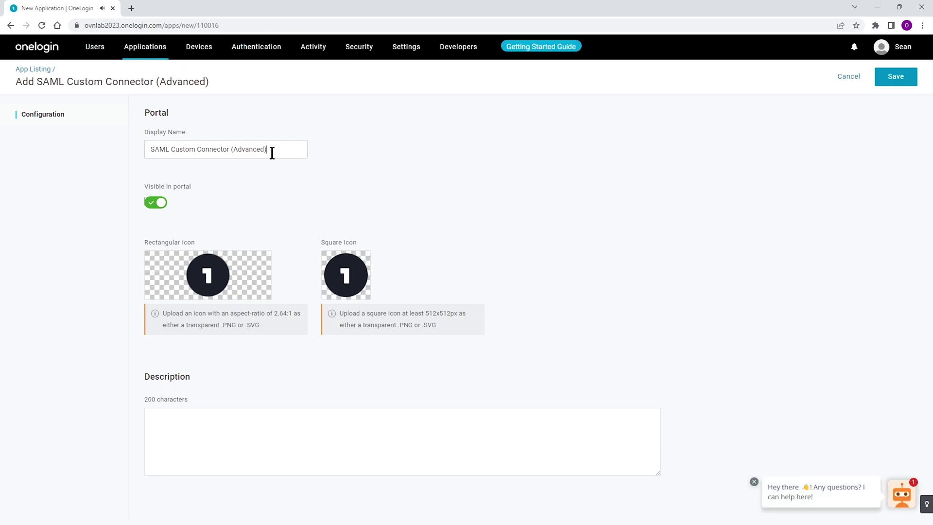
left_click_drag(272, 153, 151, 146)
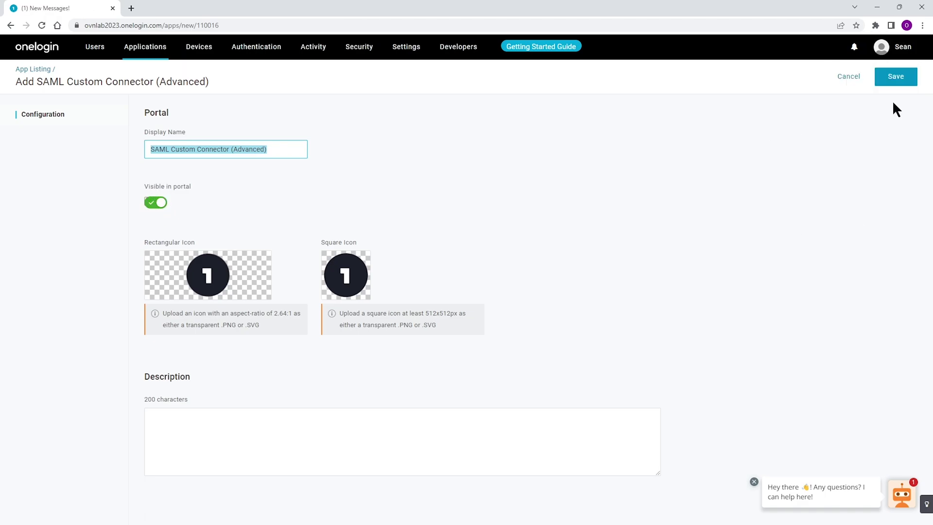
left_click(895, 73)
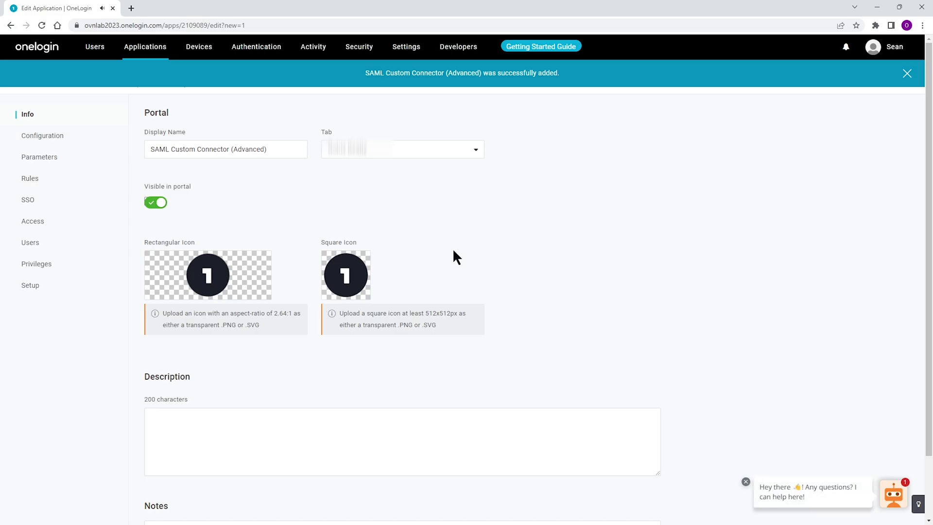
left_click(34, 140)
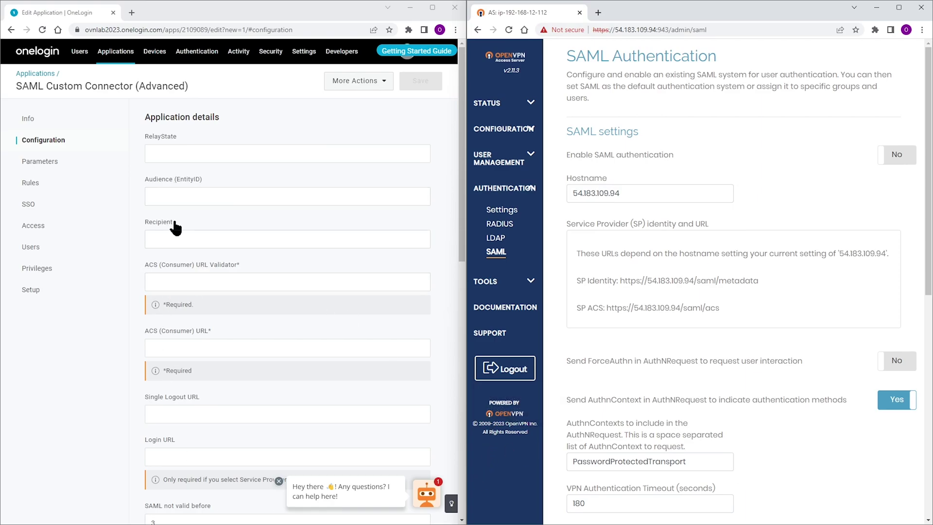
left_click_drag(202, 179, 143, 179)
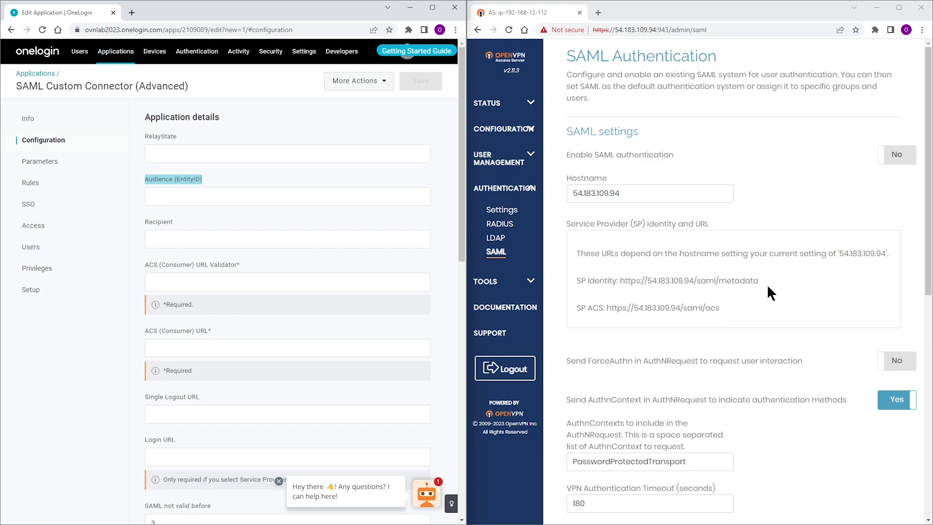
left_click_drag(759, 281, 558, 278)
left_click_drag(759, 285, 617, 280)
key("ctrl+c")
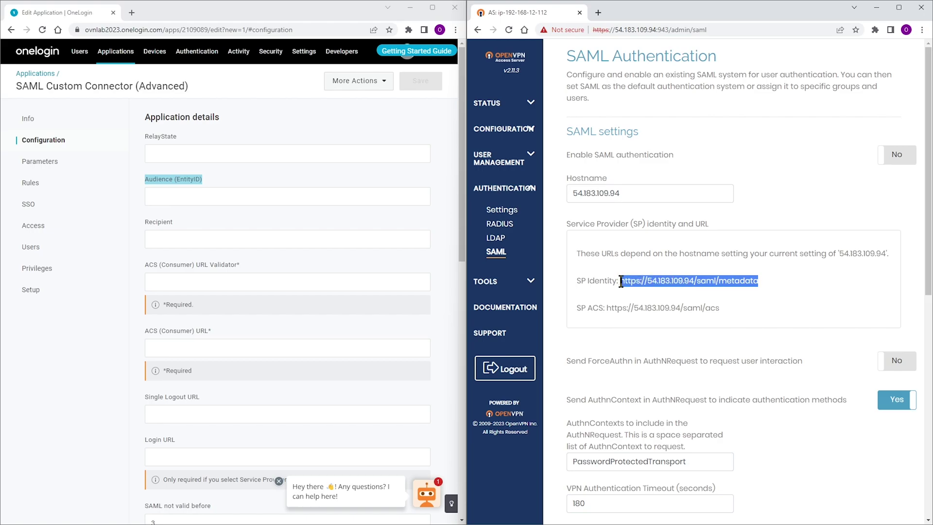
left_click(178, 196)
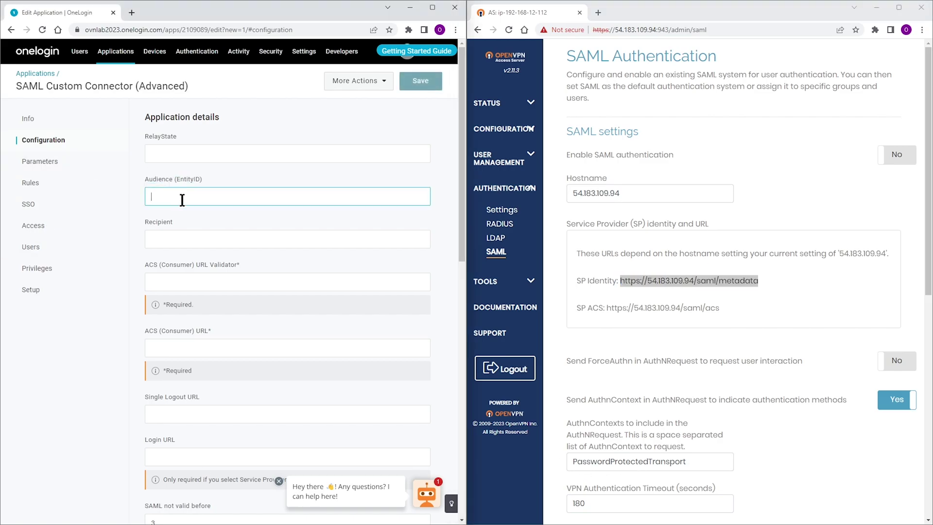
key("ctrl+v")
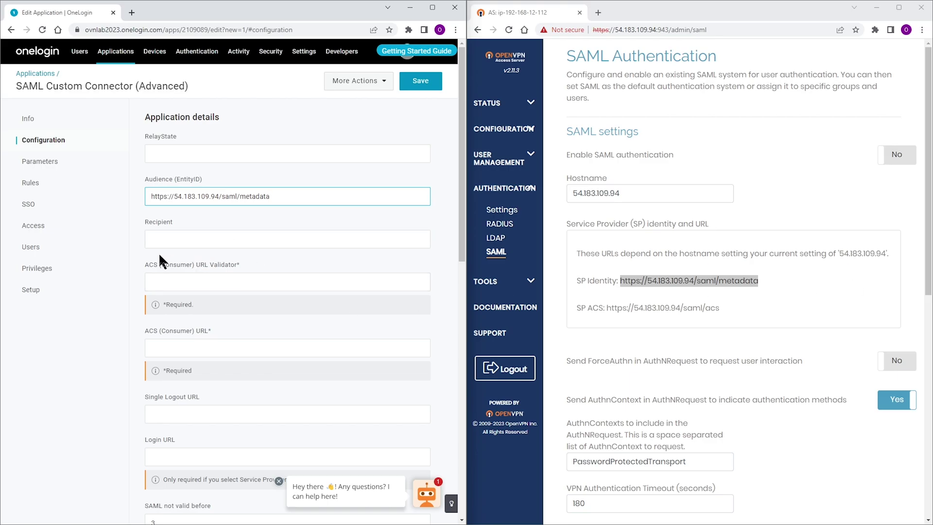
left_click_drag(145, 266, 236, 267)
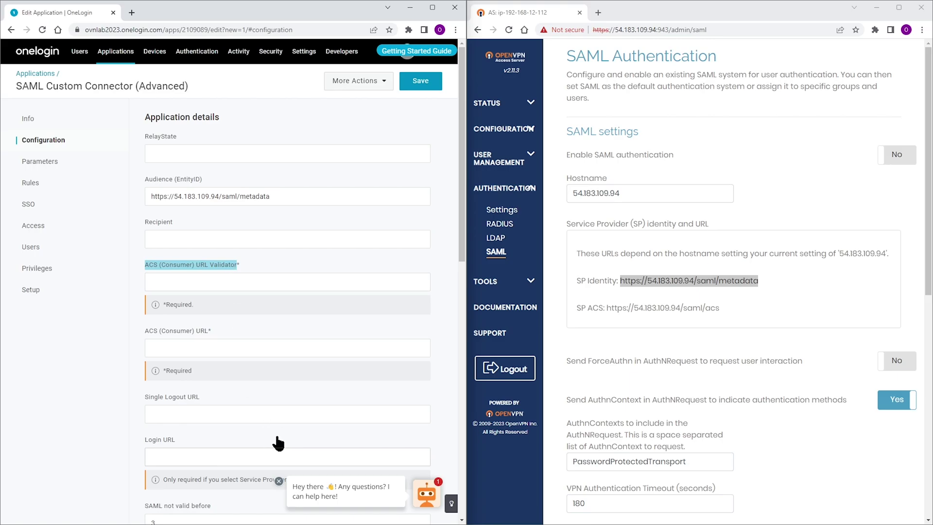
left_click_drag(576, 307, 720, 310)
key("ctrl+c")
left_click(609, 304)
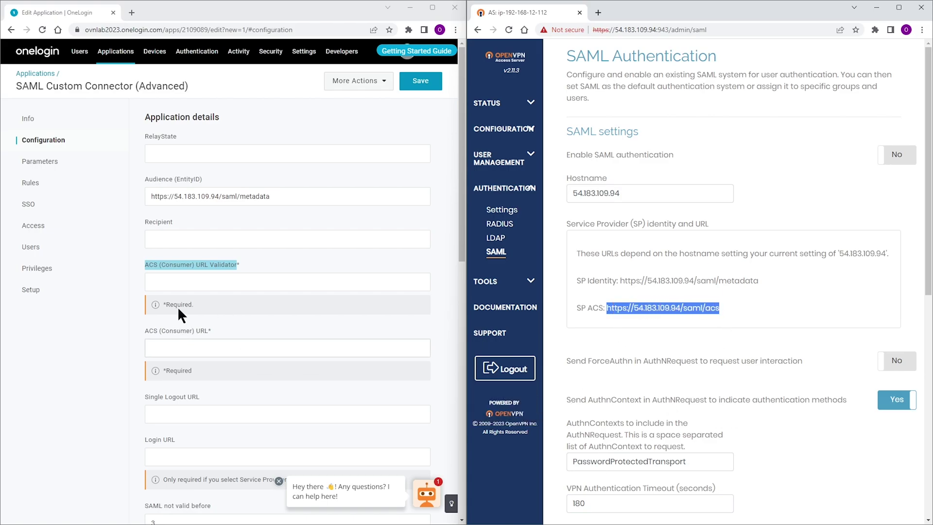
left_click(167, 281)
key("ctrl+v")
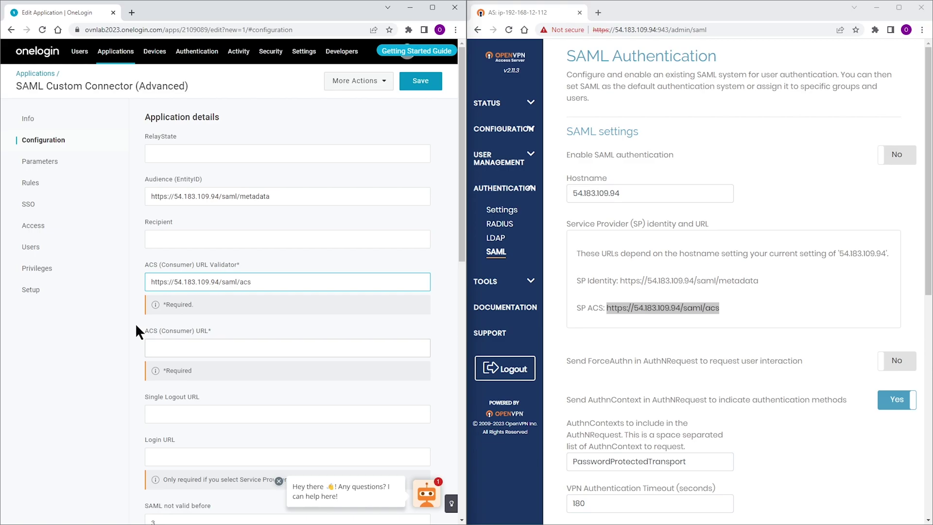
Fill in the connector's ACS (Consumer) URL with the same SP ACS URL copied from the Access Server
left_click_drag(145, 331, 216, 335)
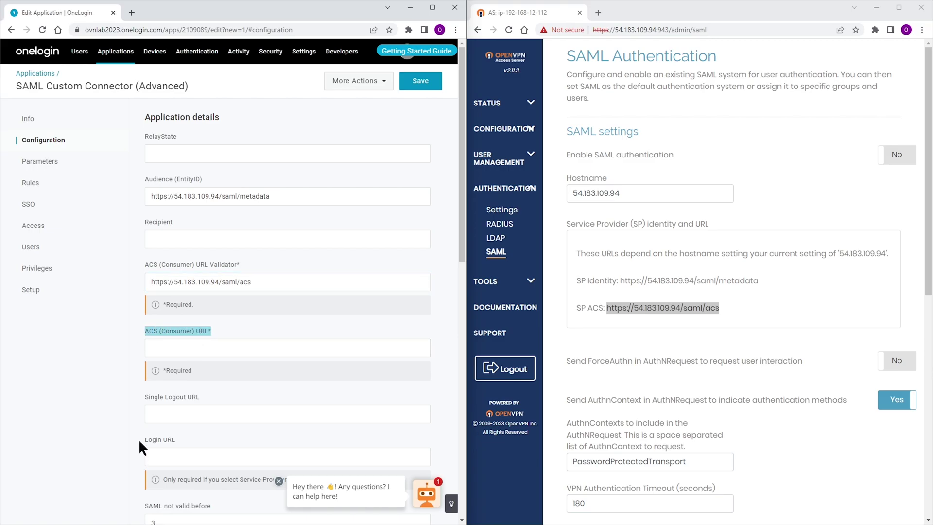
left_click(151, 347)
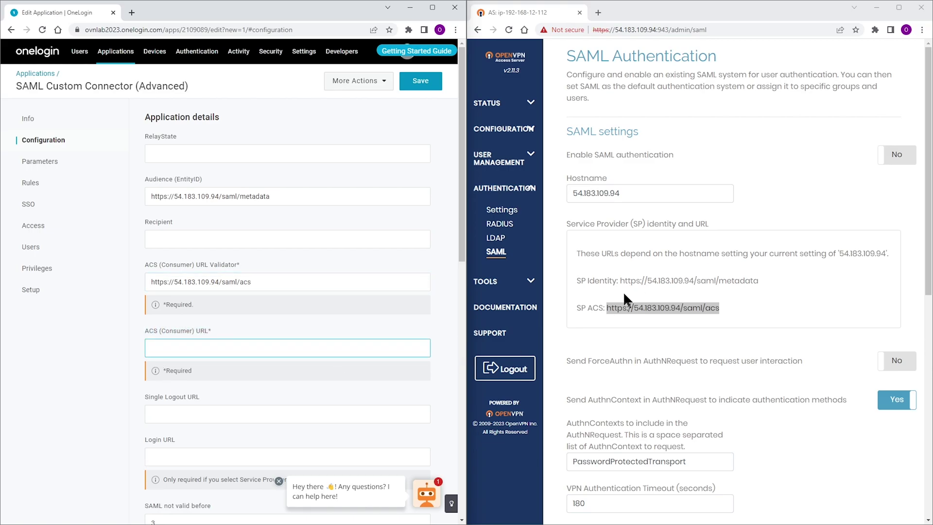
left_click(602, 305)
left_click_drag(603, 307, 726, 311)
left_click(194, 346)
key("ctrl+v")
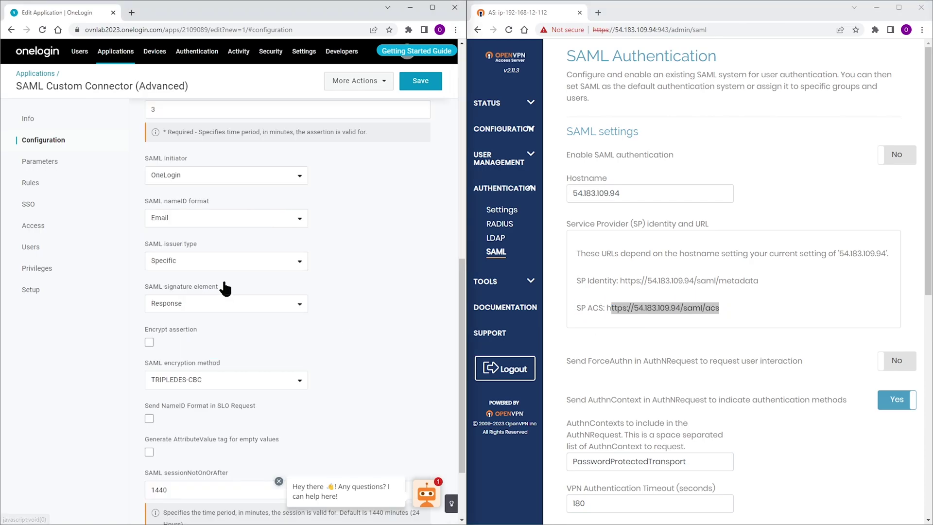
Set the SAML signature element to Assertion and save the connector's configuration
left_click_drag(145, 287, 231, 295)
left_click(296, 302)
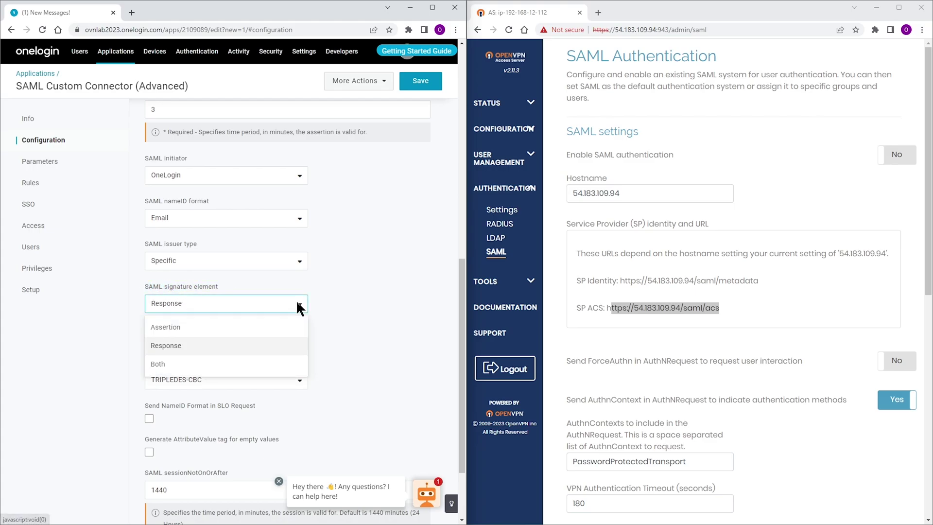
left_click(162, 333)
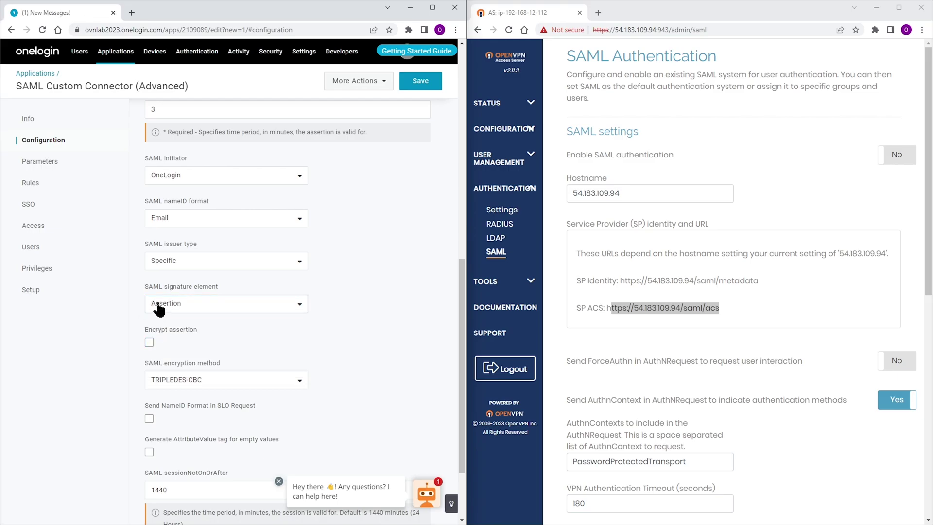
left_click(417, 87)
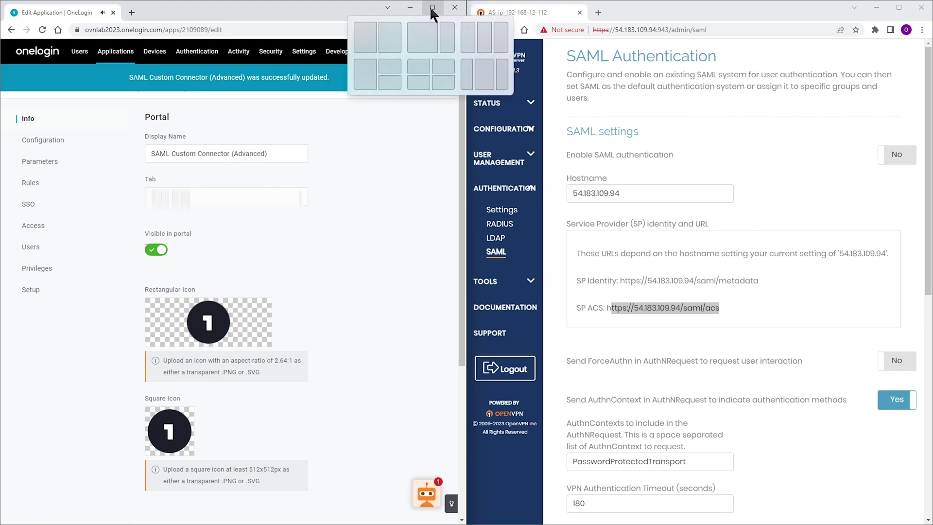
Copy the Issuer URL from the connector's SSO settings
left_click(27, 205)
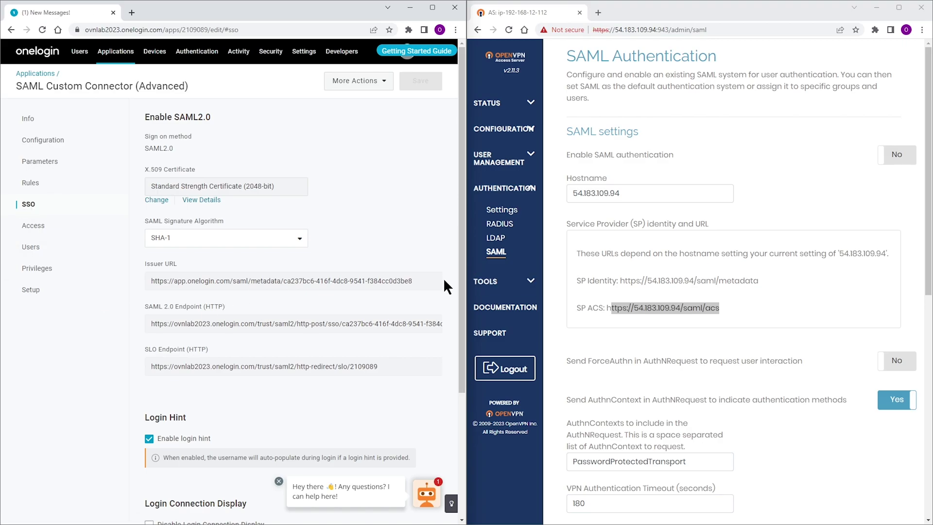
left_click_drag(414, 281, 143, 268)
left_click_drag(430, 280, 148, 282)
key("ctrl+c")
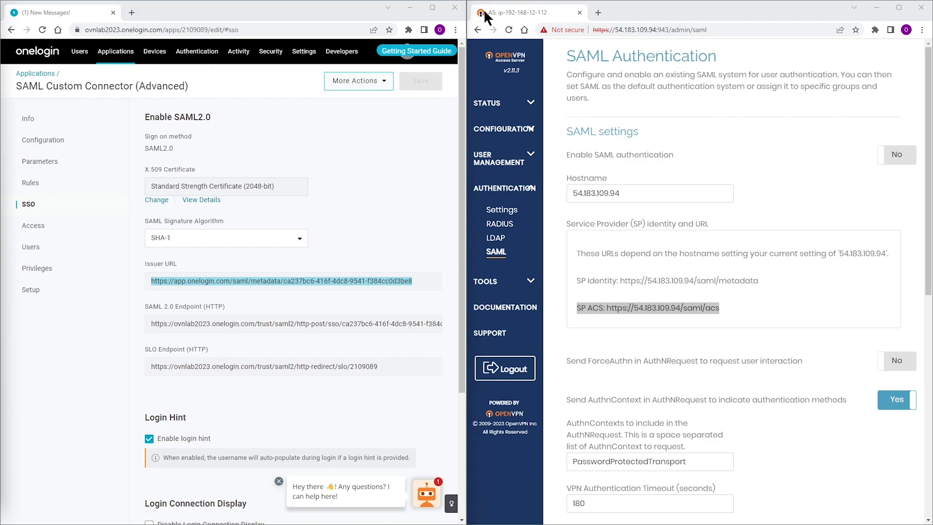
Return to OpenVPN Access Server in a full-size window and enable SAML authentication
left_click(898, 9)
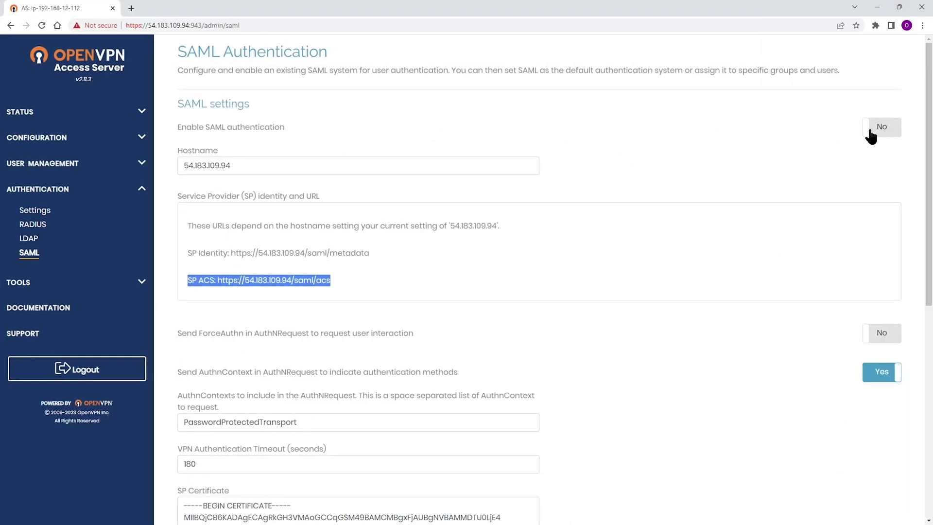
left_click(885, 131)
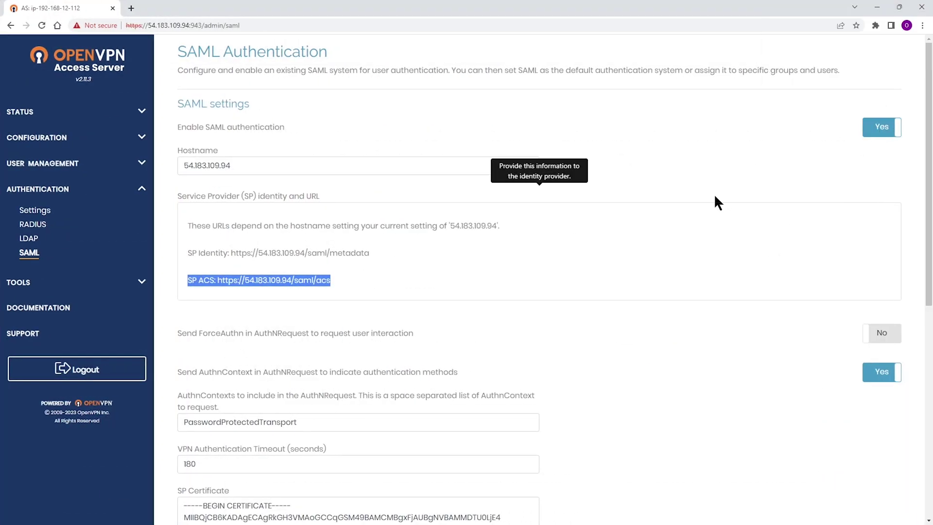
Configure the identity provider automatically by pasting the copied OneLogin Issuer URL as the IdP Metadata URL and fetching the metadata
scroll(708, 196, "down", 8)
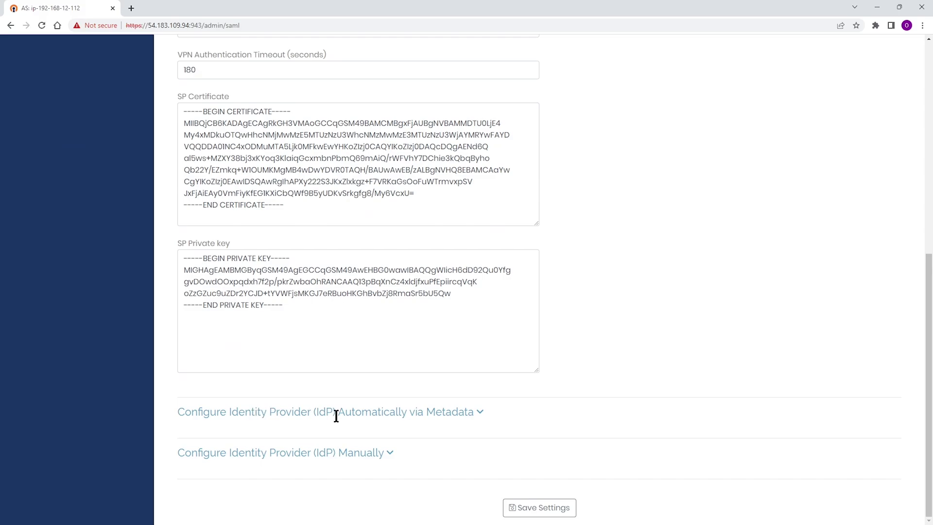
left_click_drag(176, 413, 481, 413)
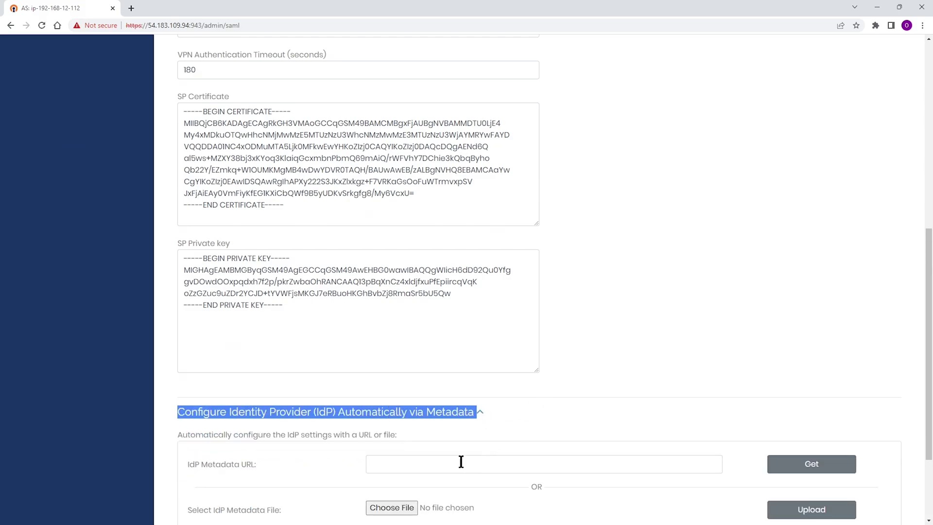
left_click(405, 466)
left_click(407, 468)
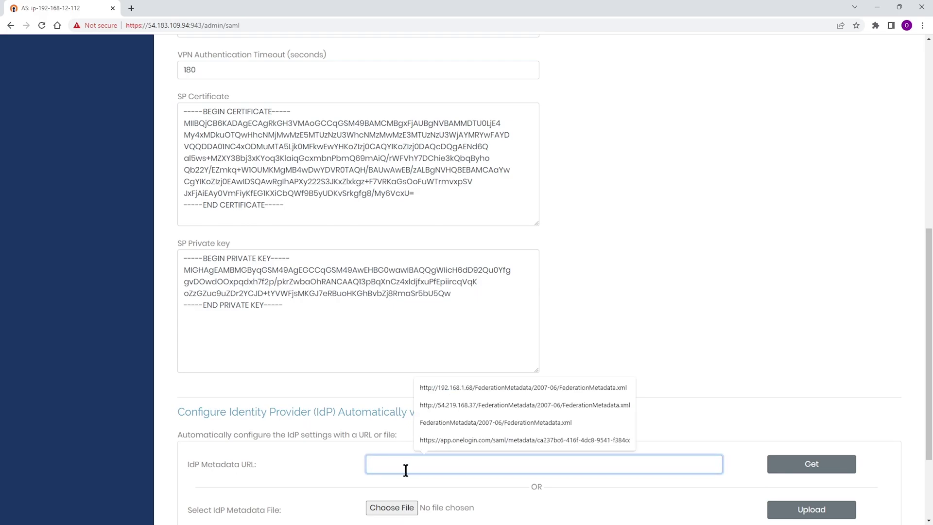
key("ctrl+v")
left_click(809, 467)
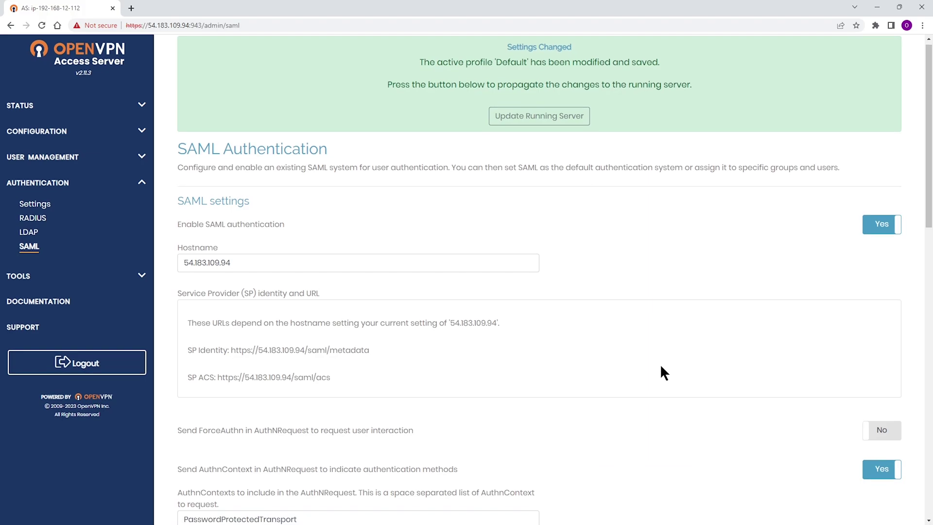
Review the manual IdP configuration fields, then save the SAML settings and update the running server
scroll(660, 371, "down", 10)
scroll(361, 296, "down", 6)
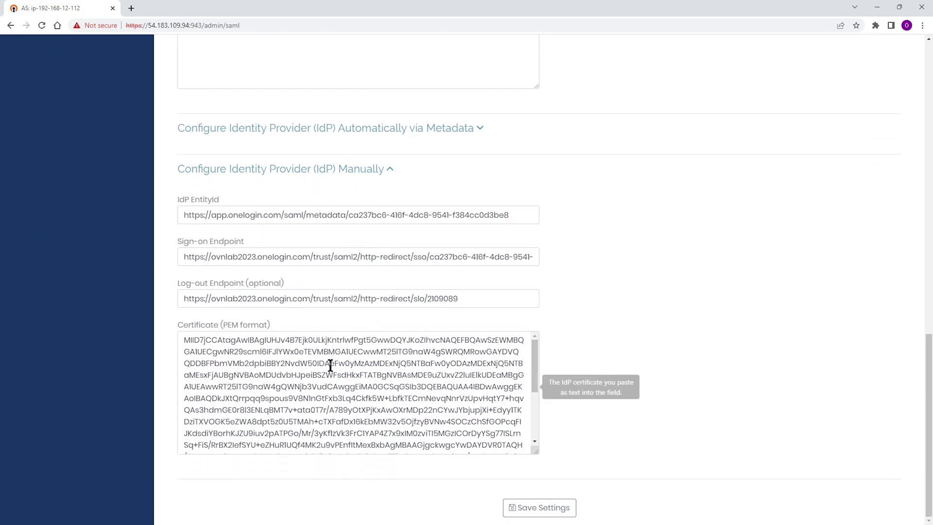
left_click(541, 509)
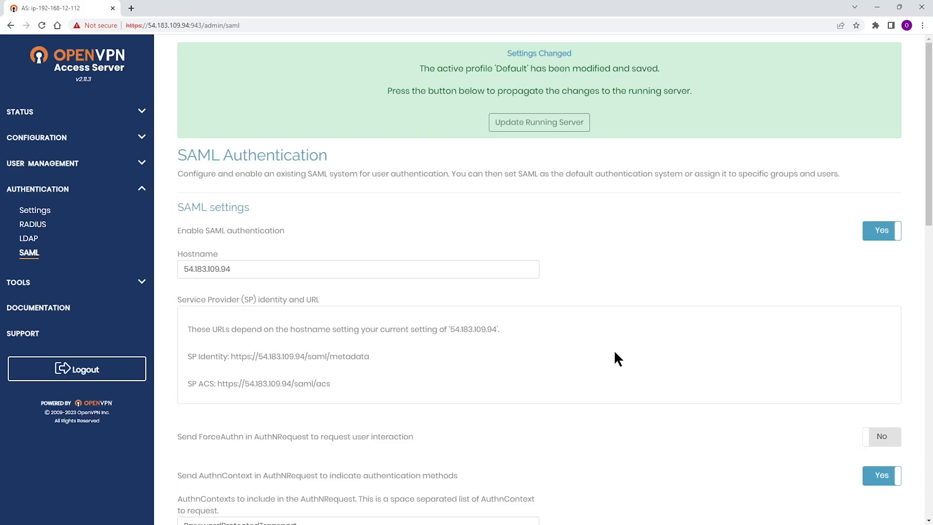
left_click(540, 123)
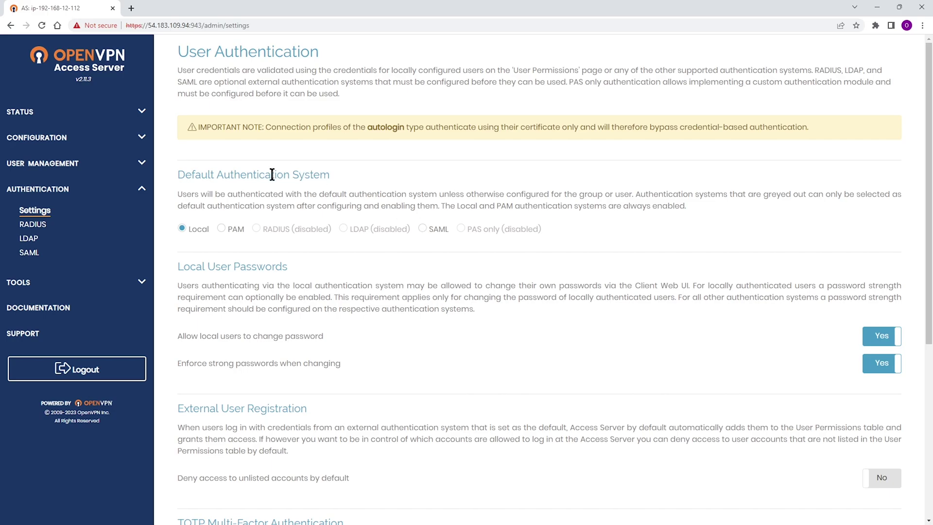
Set SAML as the default authentication system in the User Authentication settings, then save and update the running server
left_click_drag(330, 175, 178, 175)
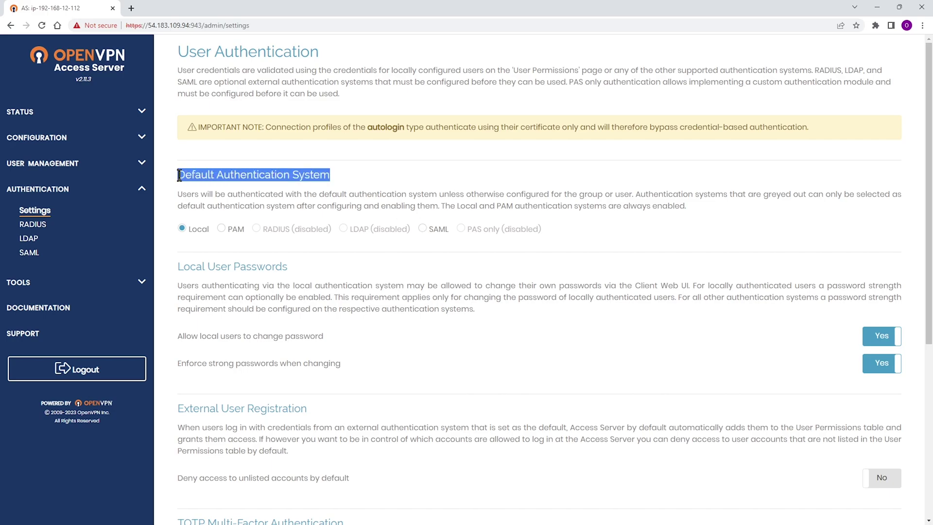
left_click(422, 229)
scroll(458, 256, "down", 6)
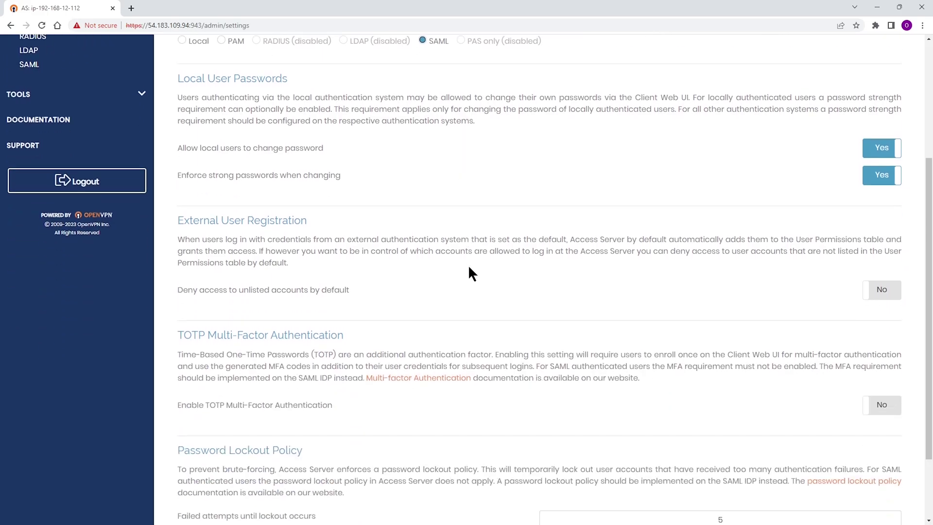
left_click(540, 507)
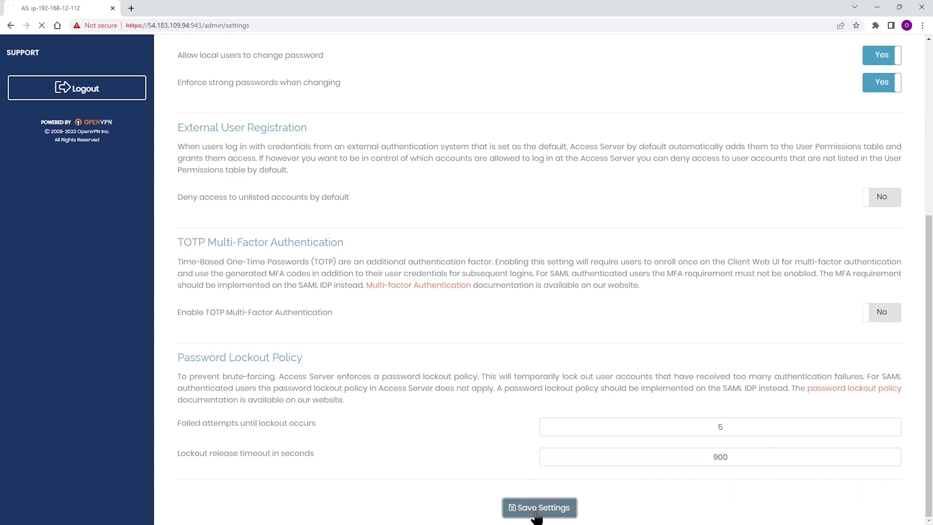
left_click(527, 127)
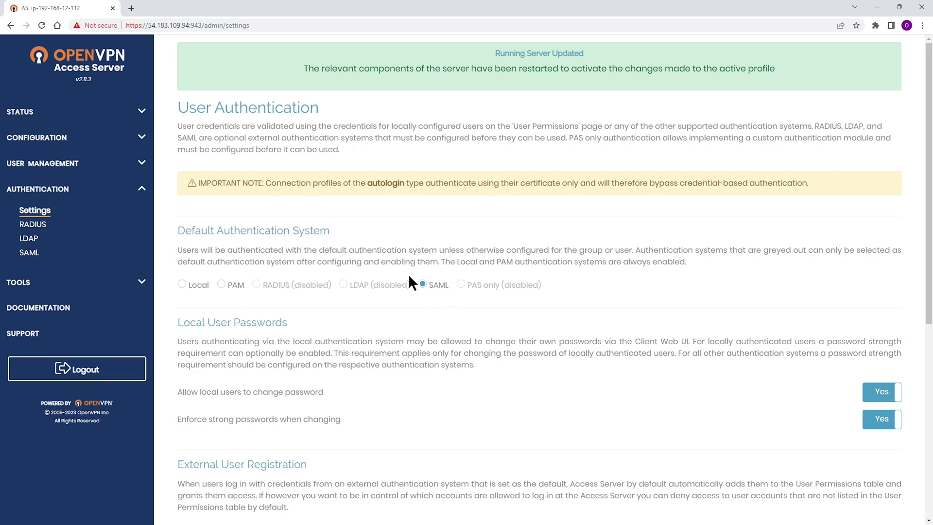
left_click_drag(350, 238, 295, 234)
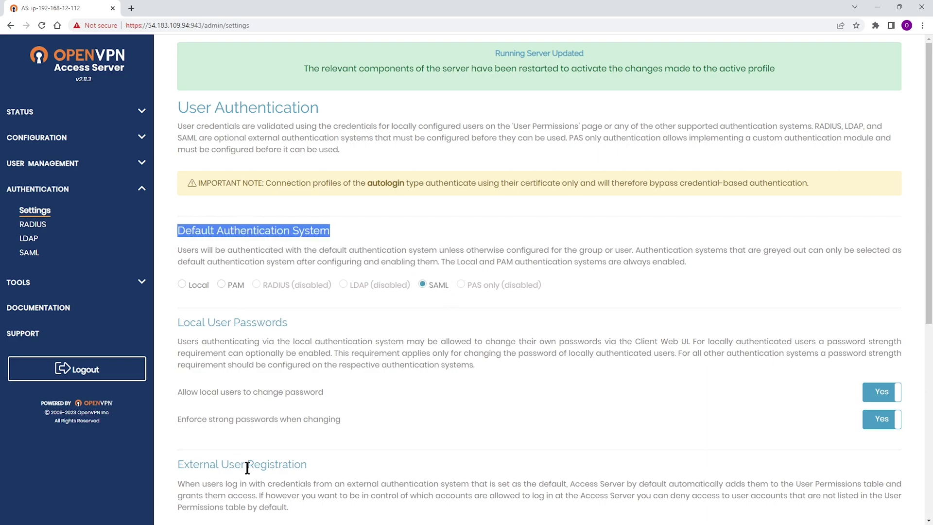